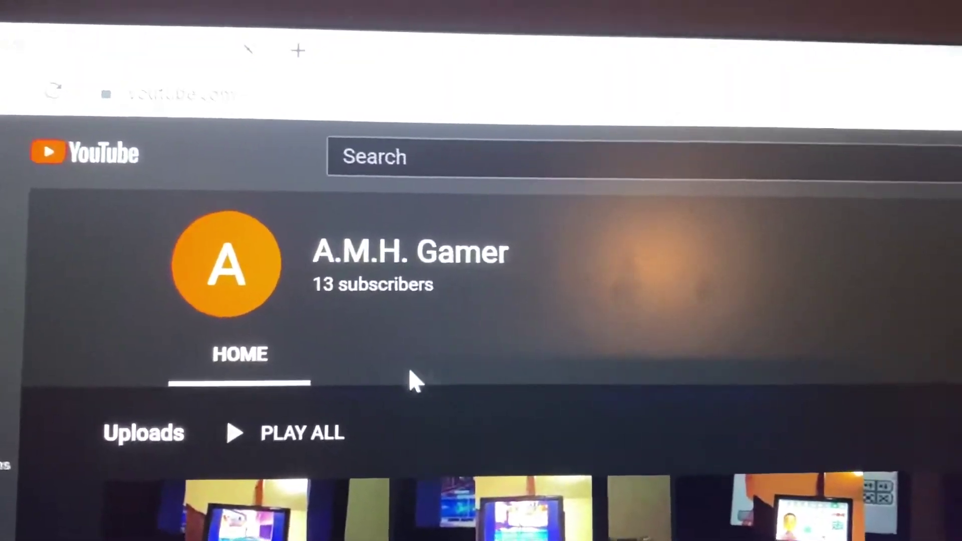
scroll(430, 368, "down", 3)
scroll(432, 376, "down", 2)
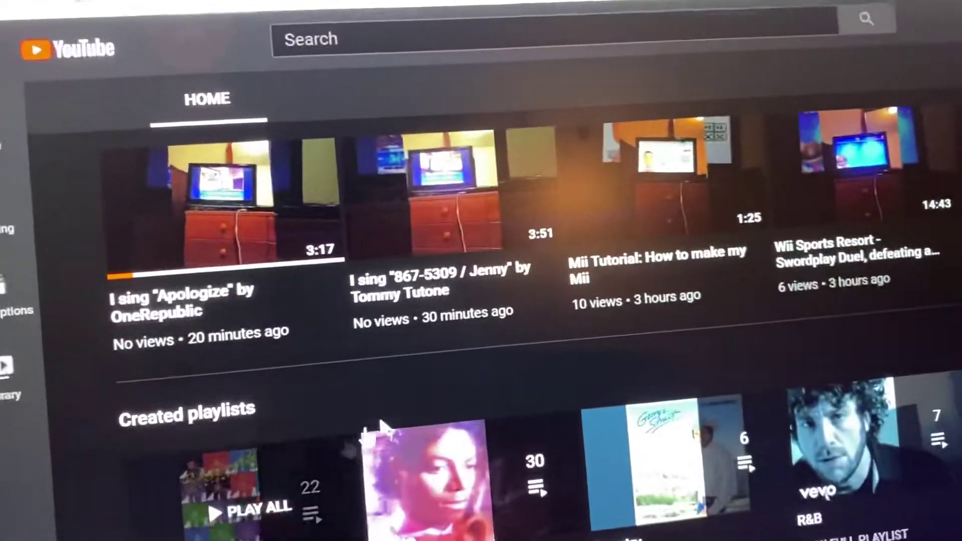
scroll(519, 274, "up", 3)
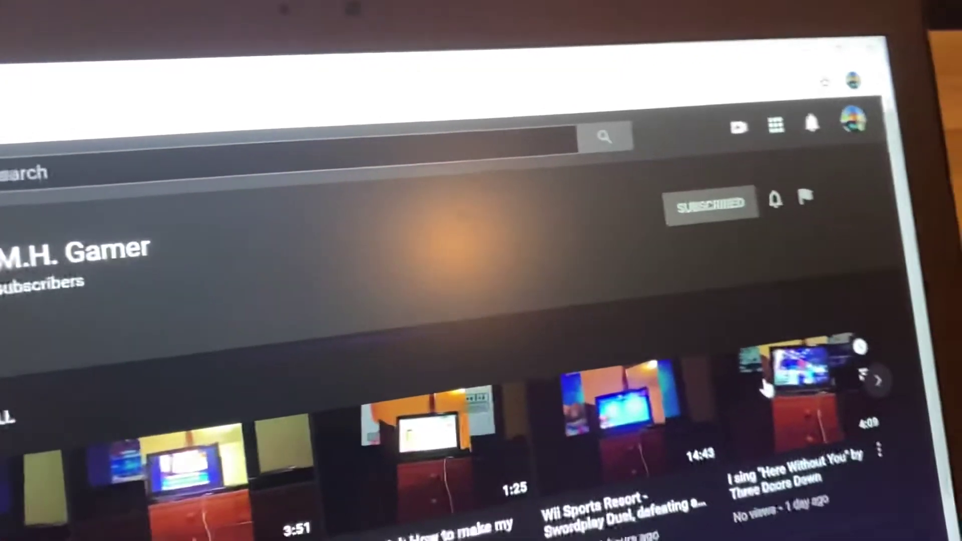